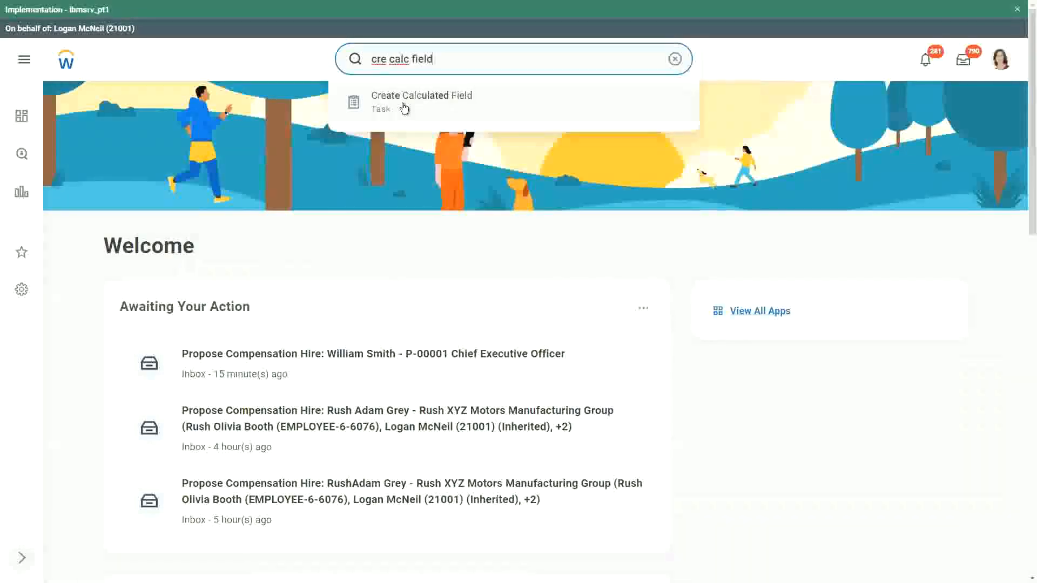
Start the Create Calculated Field task and name the field CF-WW-Eval Exp-Test
click(403, 102)
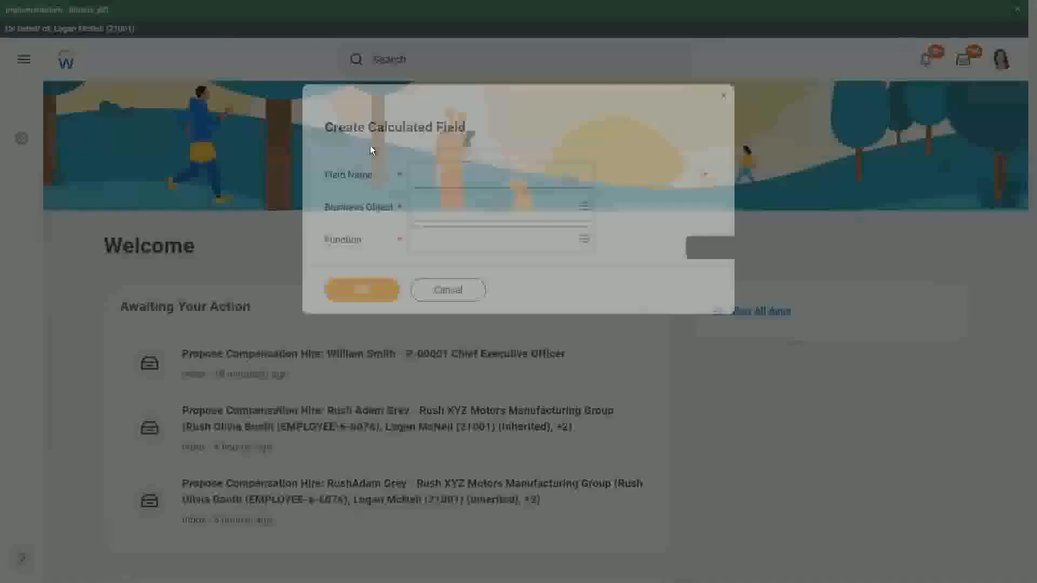
click(425, 166)
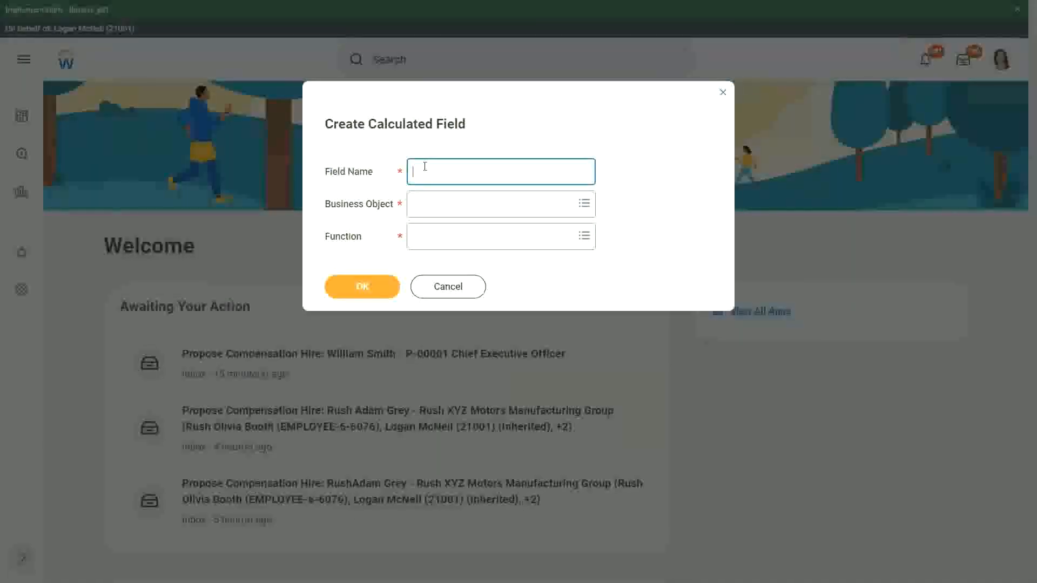
text(CF-WW-Eval Exp -)
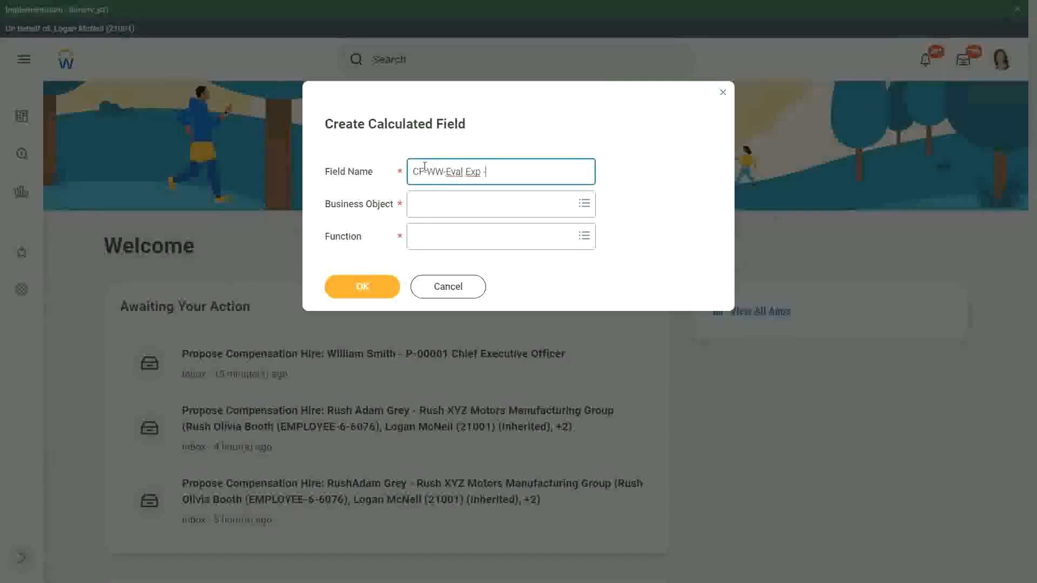
key(BackSpace)
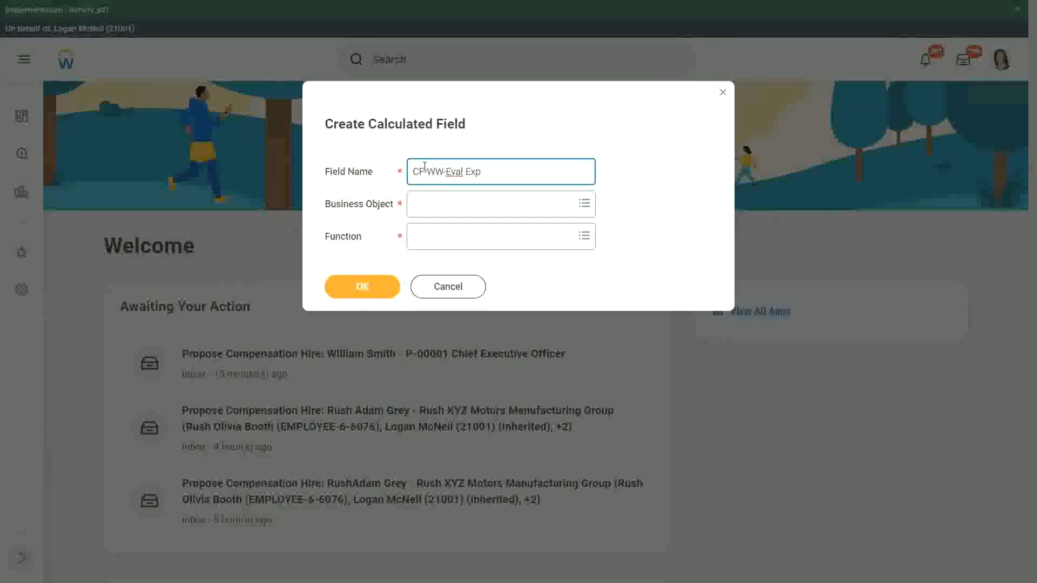
text(-Test)
key(Tab)
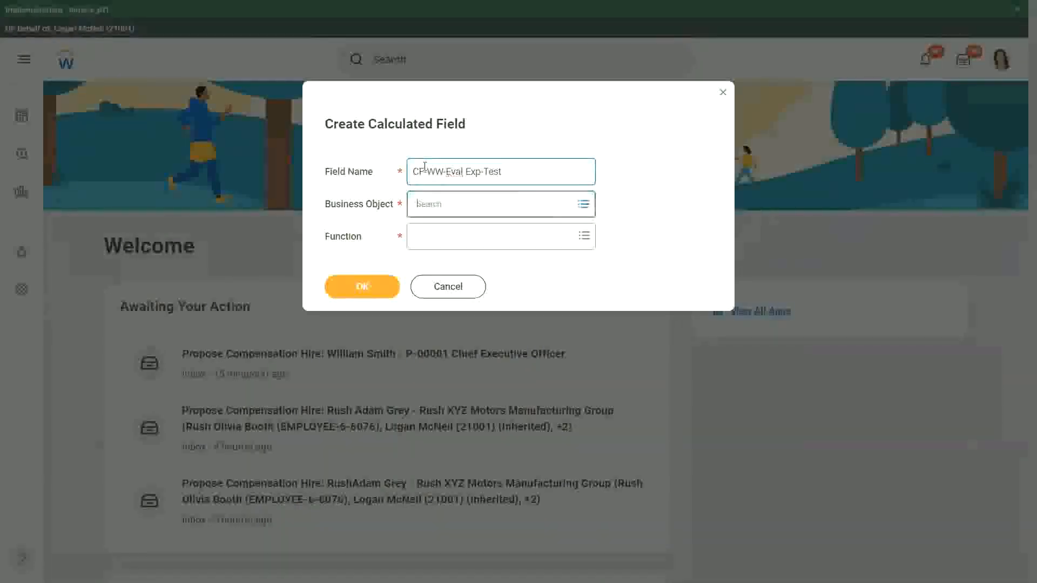
Set the business object to Worker and the function to Evaluate Expression, and confirm the new field's setup
text(worker)
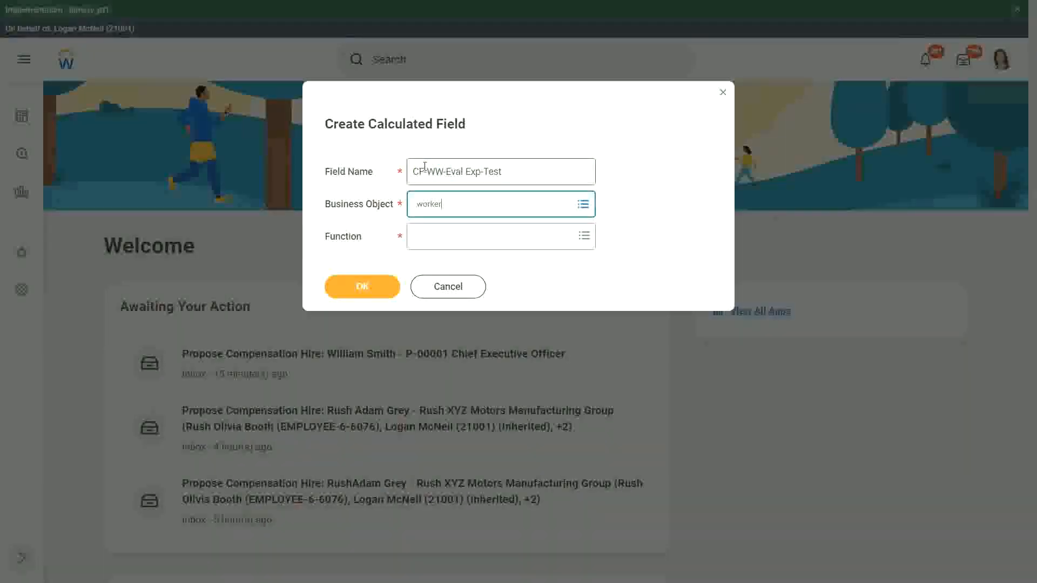
key(Return)
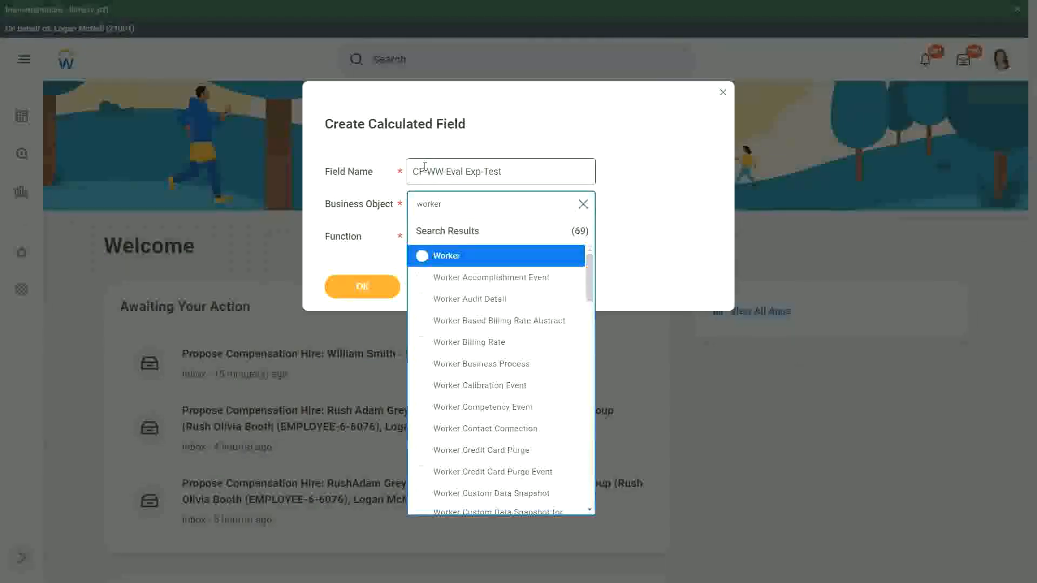
key(Return)
key(Tab)
text(ev)
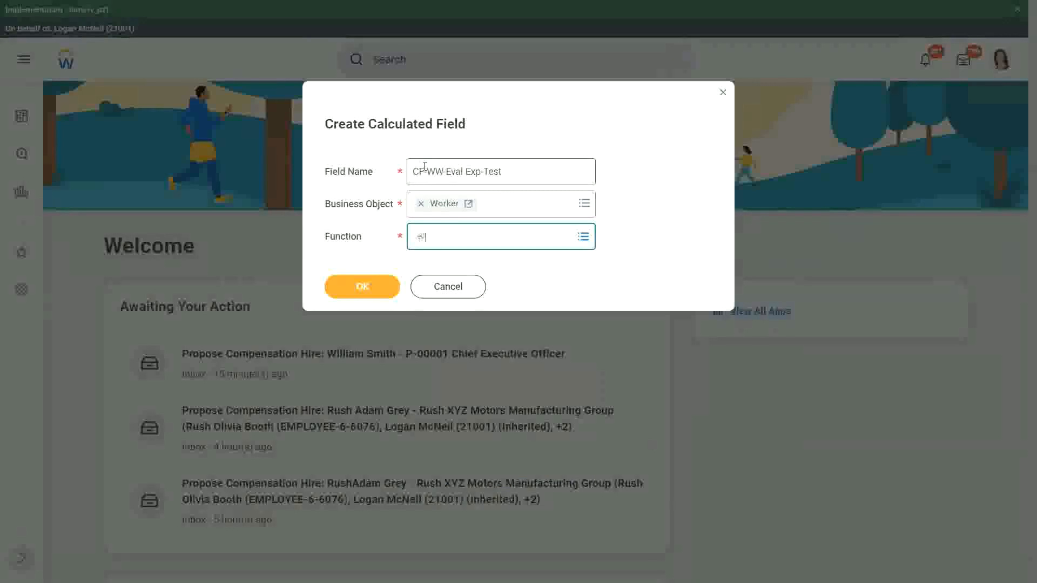
text(al exp)
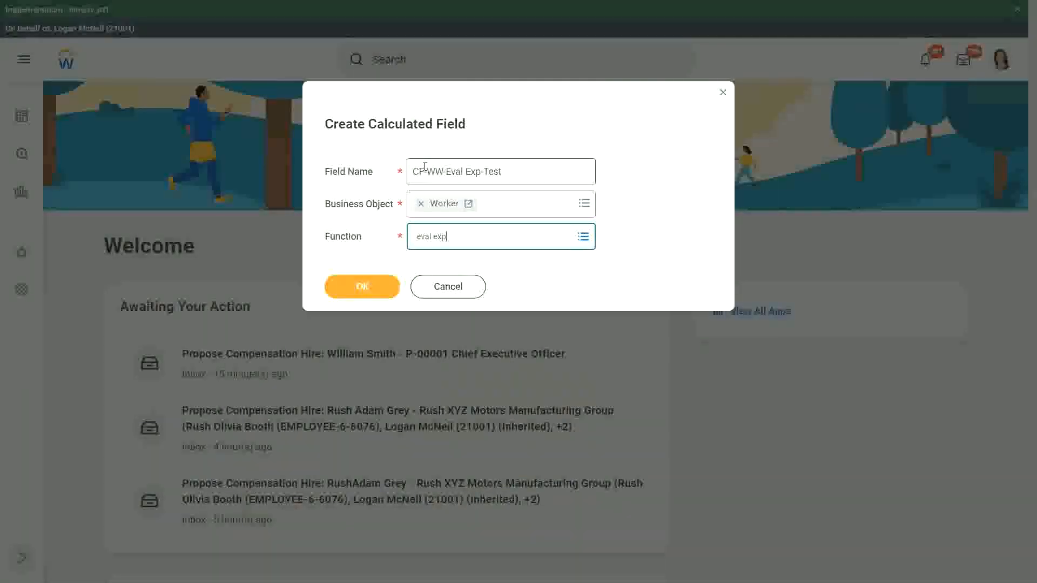
key(Return)
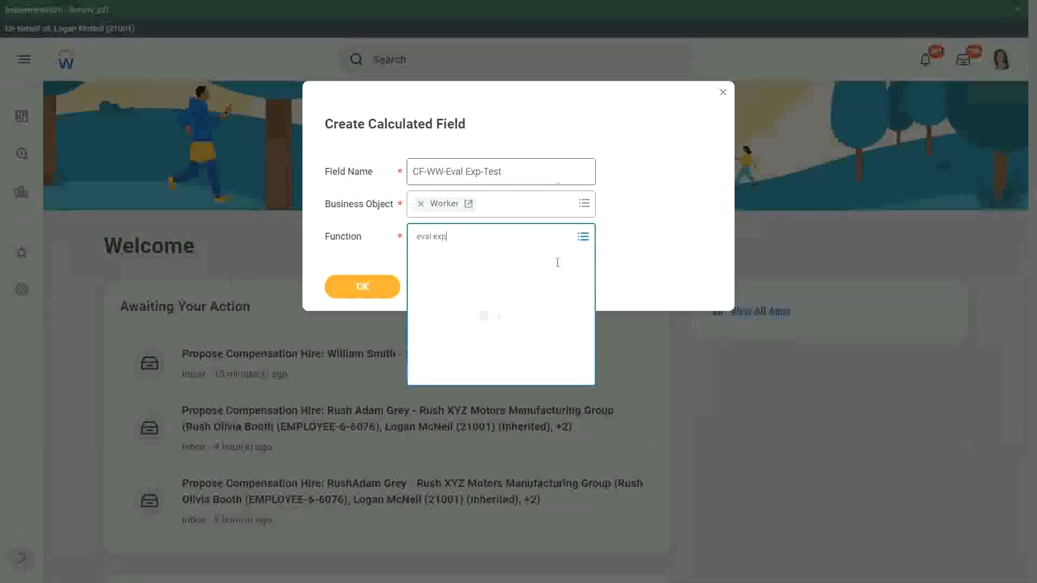
click(440, 288)
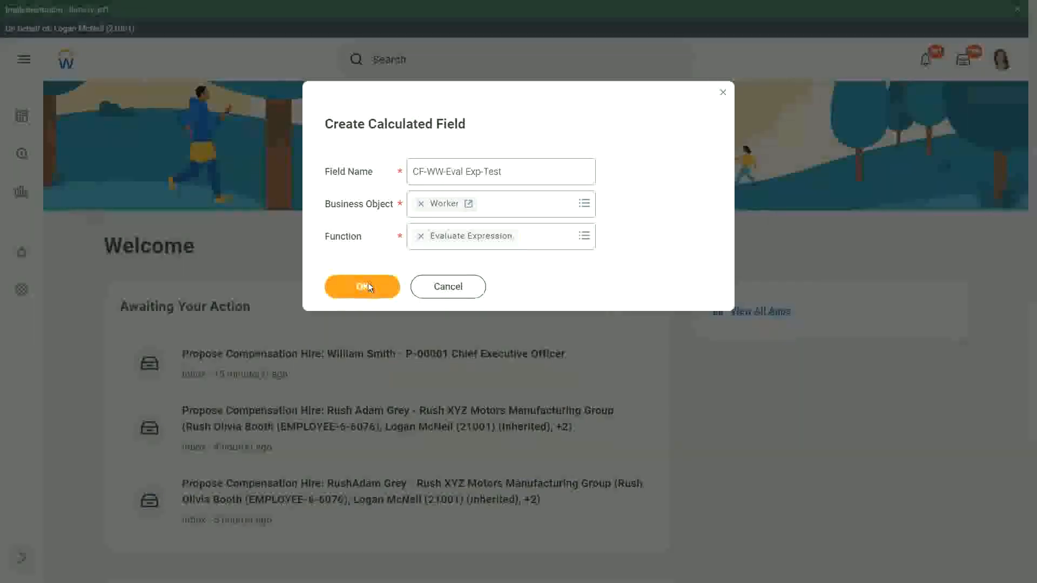
click(368, 284)
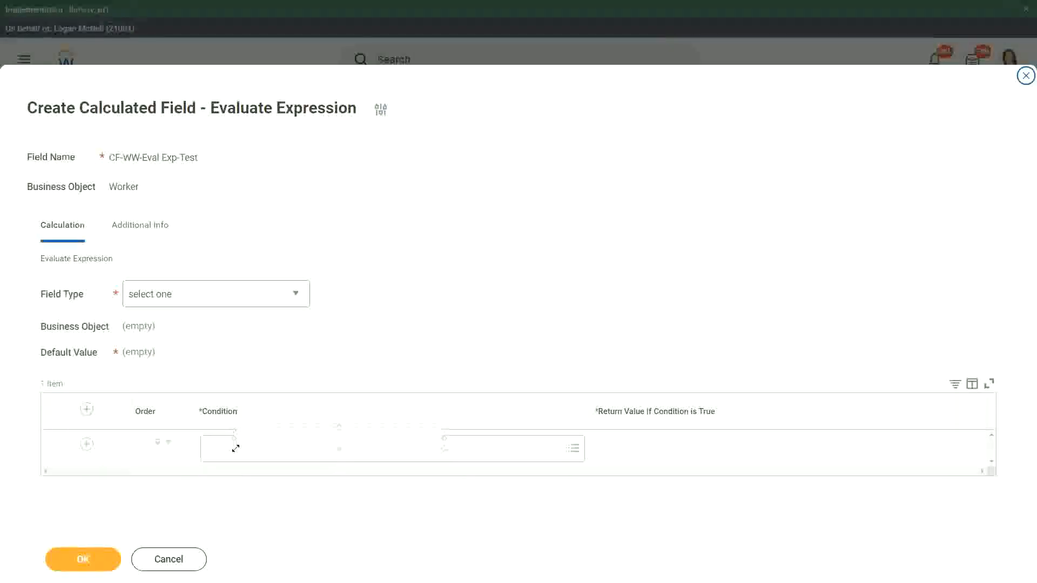
Annotate the first row's Condition field with the on-screen text "Boolean or a T/F field"
drag(266, 426, 239, 437)
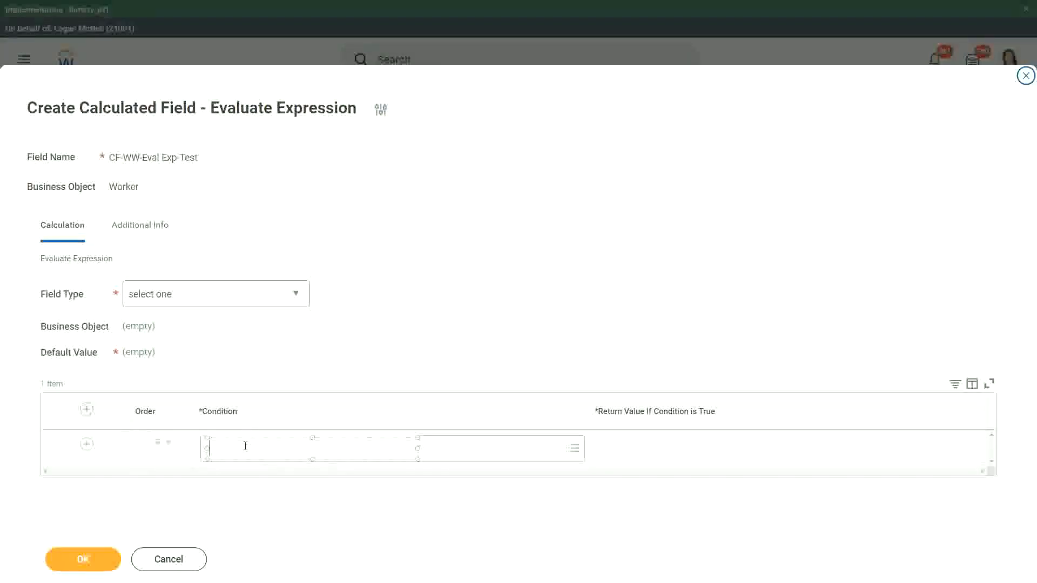
text(Boo)
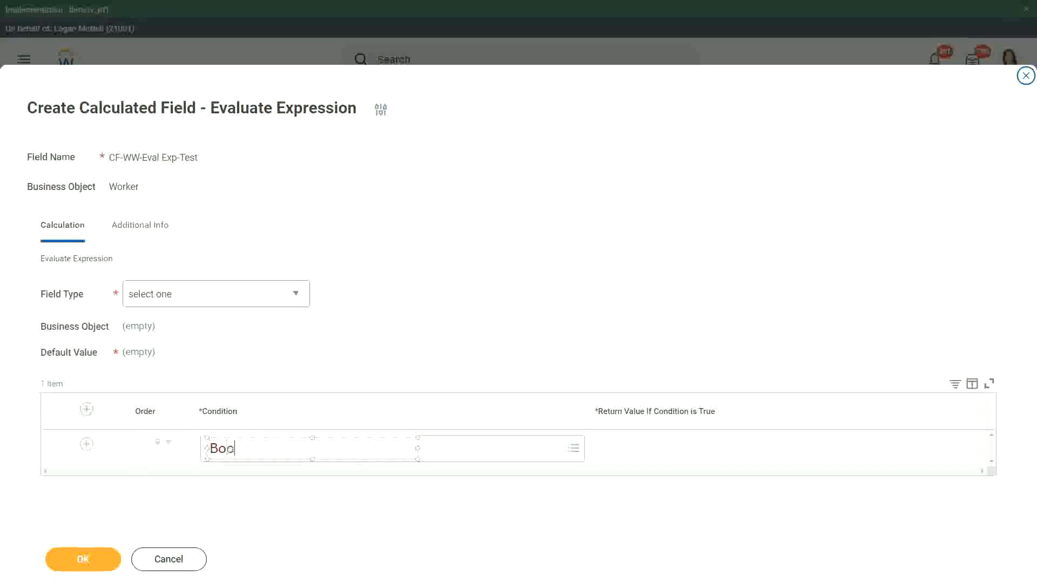
text(lean or a T/F)
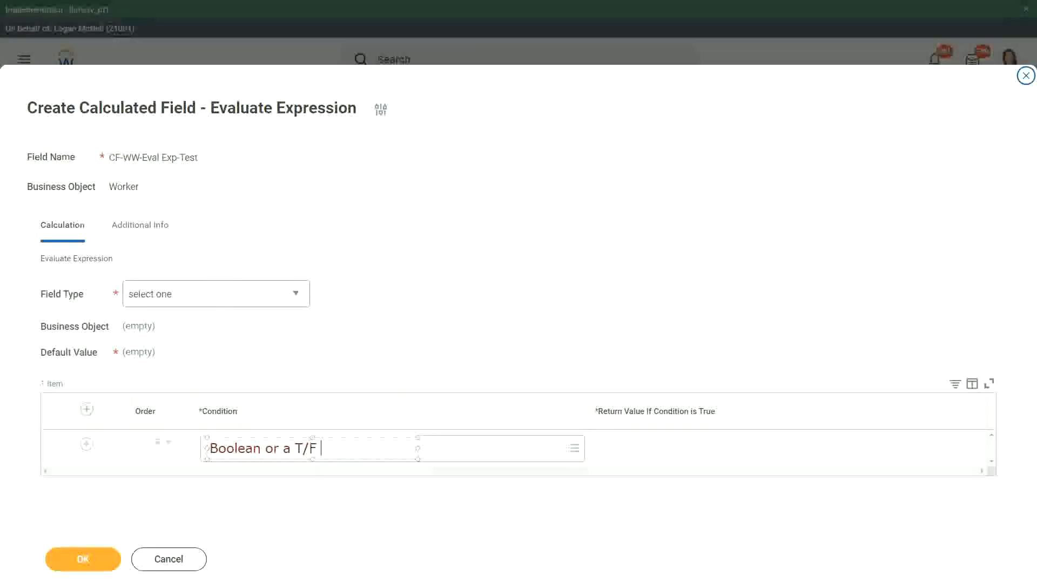
text( field)
click(360, 341)
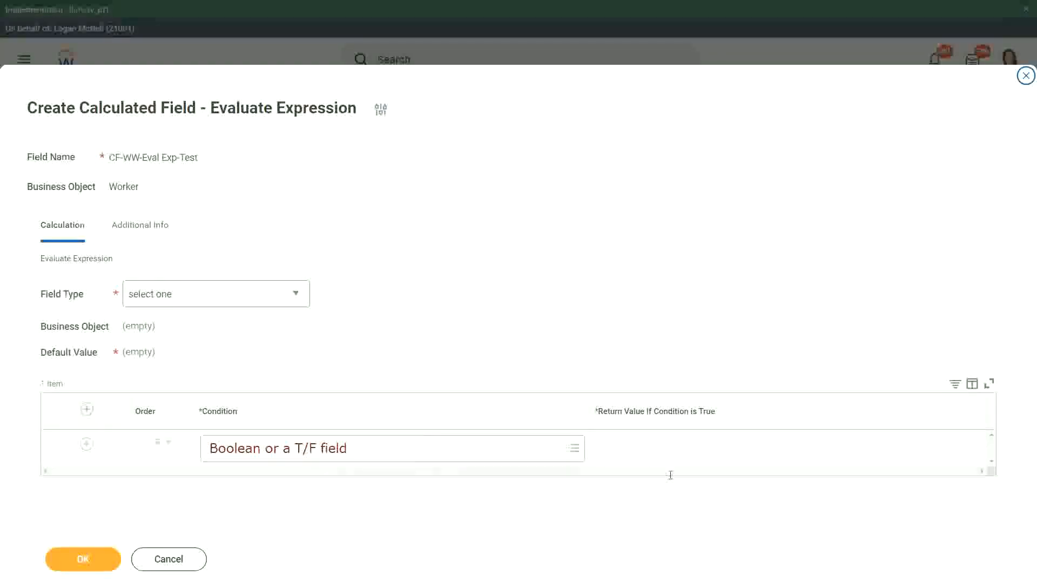
Annotate the Return Value If Condition is True cell with "Another Calc Field that gives the result", widening the text box to one line
click(601, 451)
drag(620, 440, 616, 439)
text(Another C)
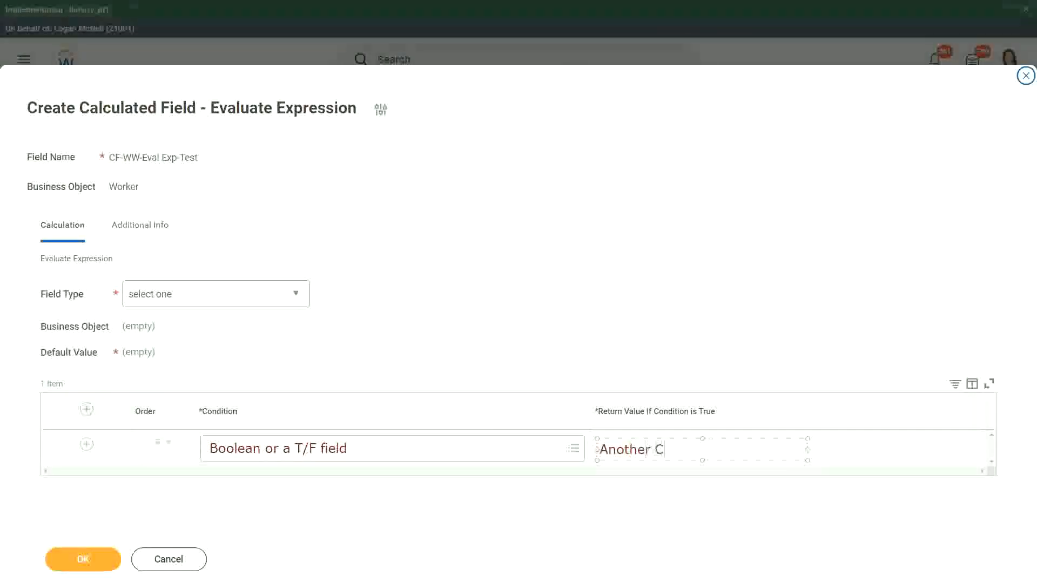
text(alc Field)
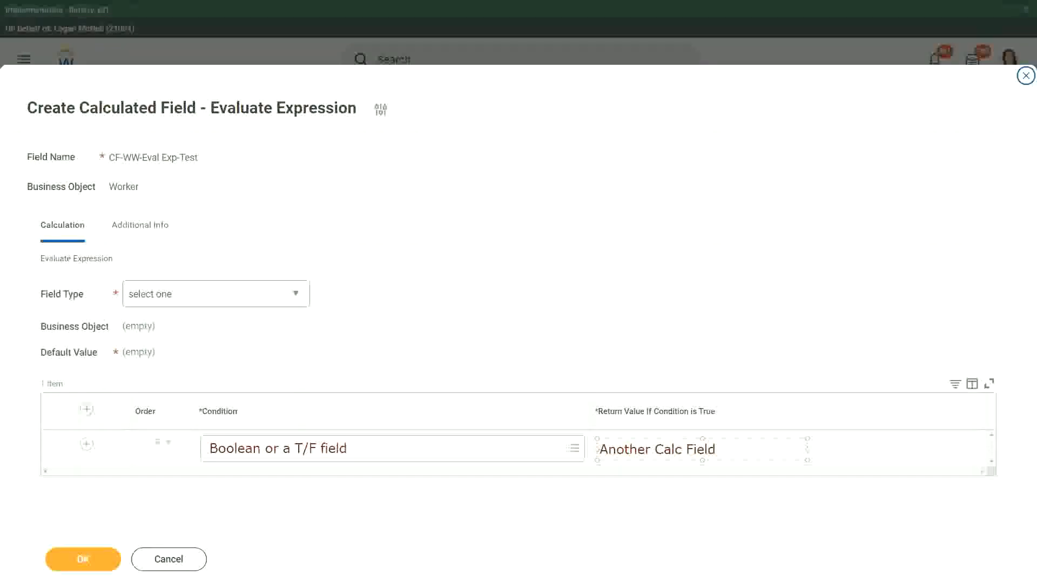
text( that gives the)
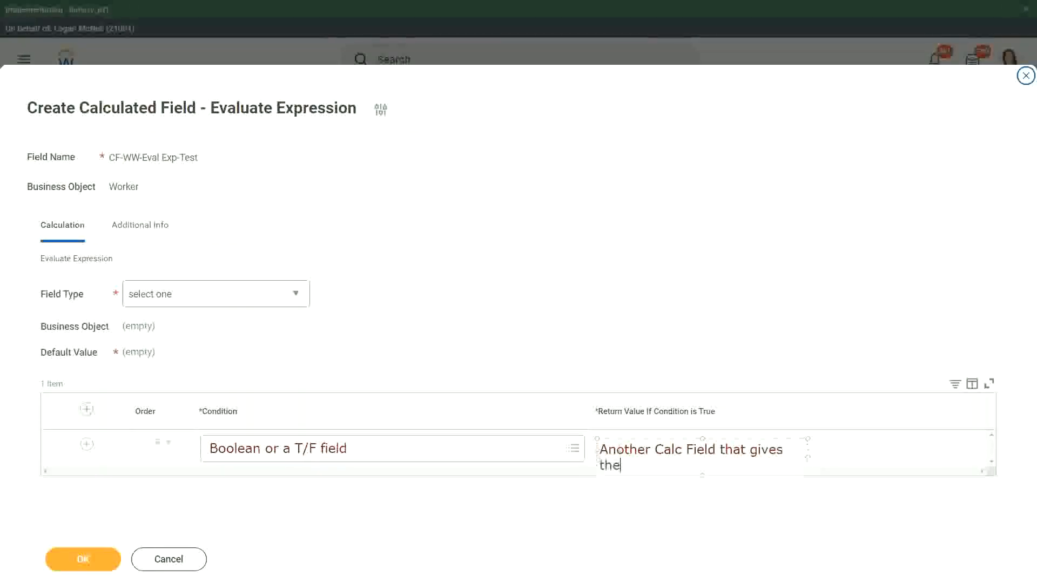
text( result)
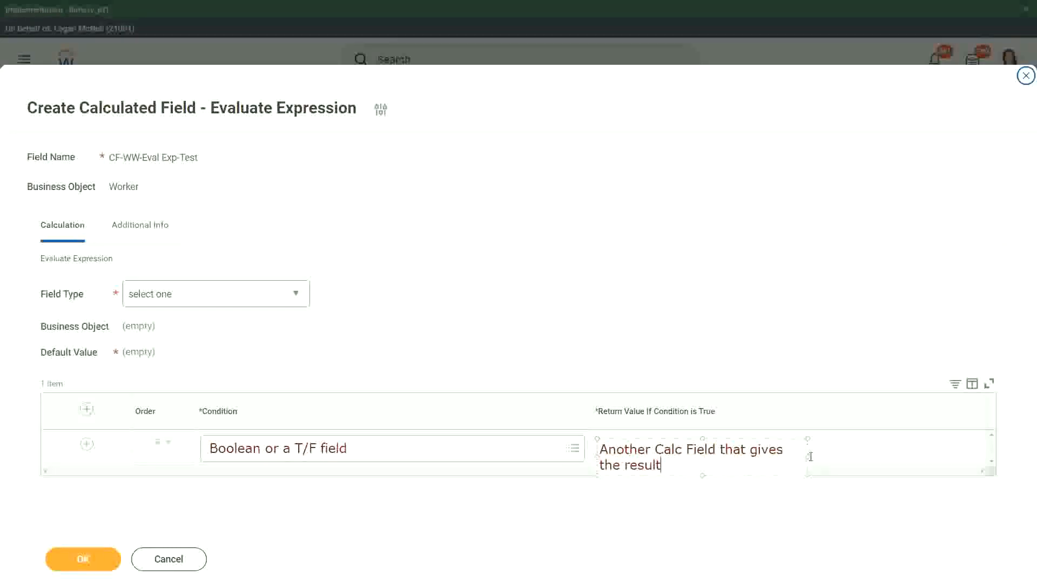
drag(809, 457, 895, 448)
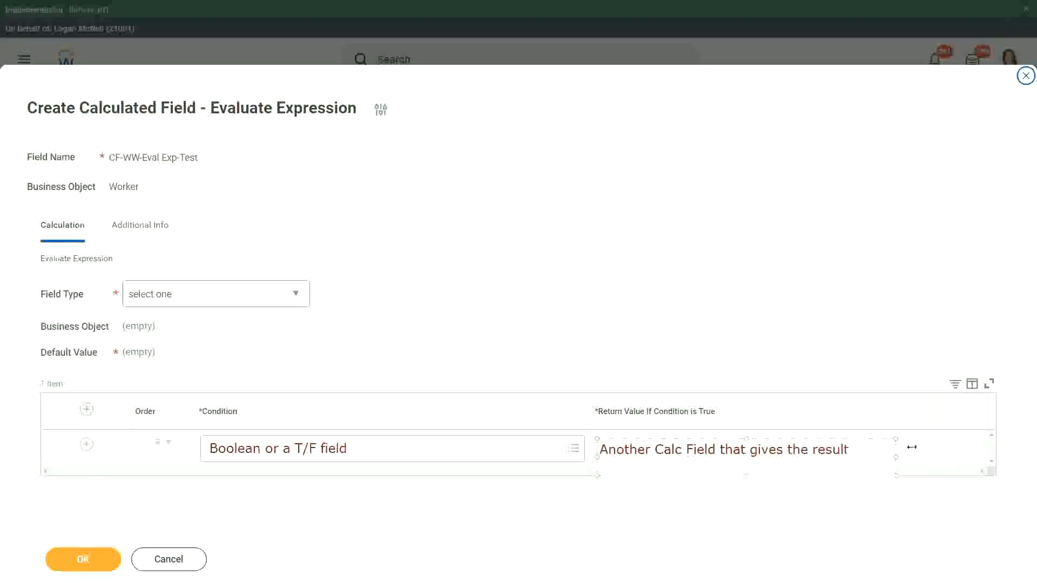
click(578, 500)
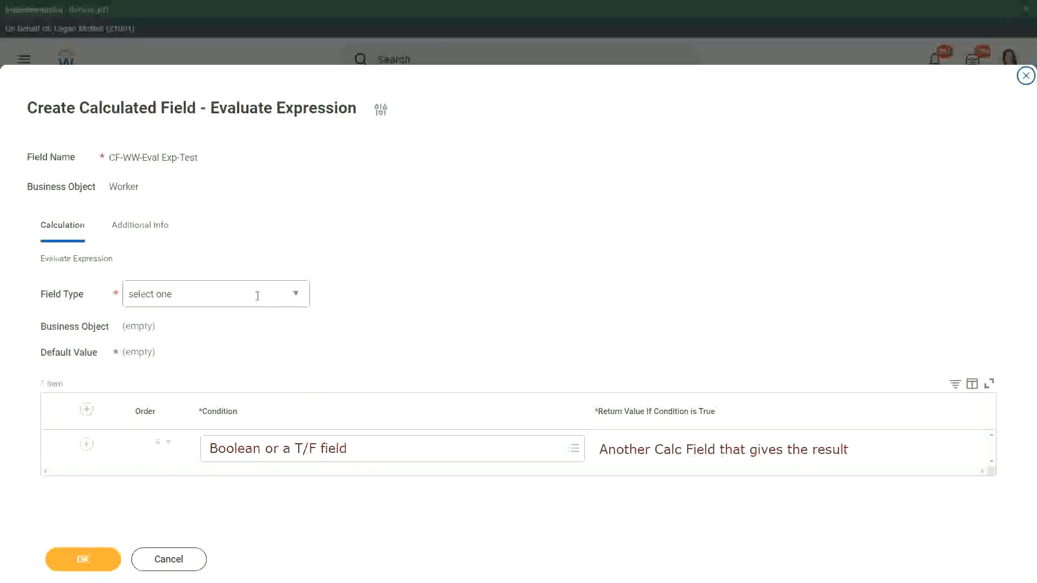
Leave annotation mode and set the calculated field's Field Type to Text
click(300, 293)
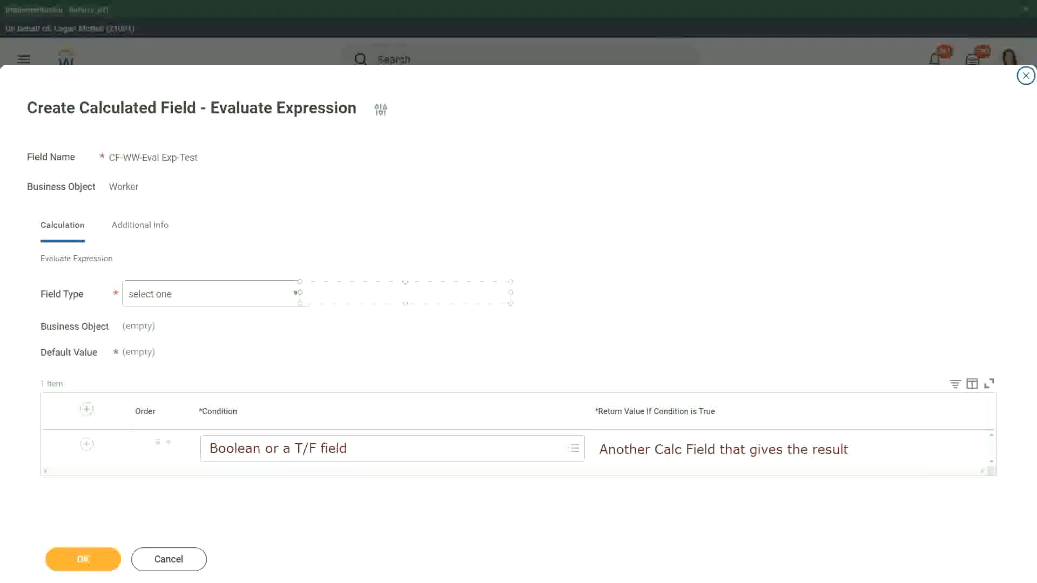
key(Escape)
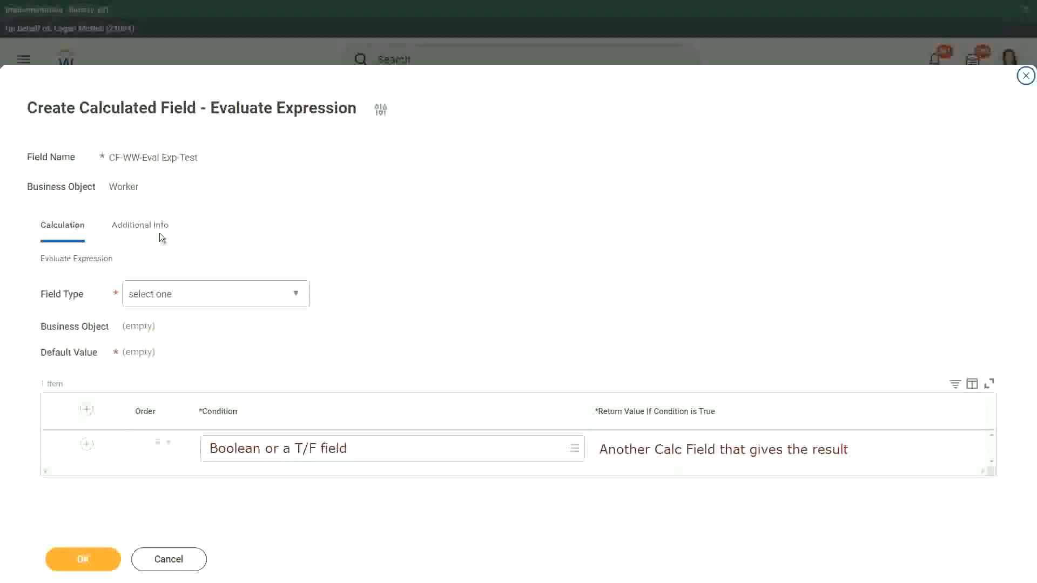
click(298, 294)
click(298, 294)
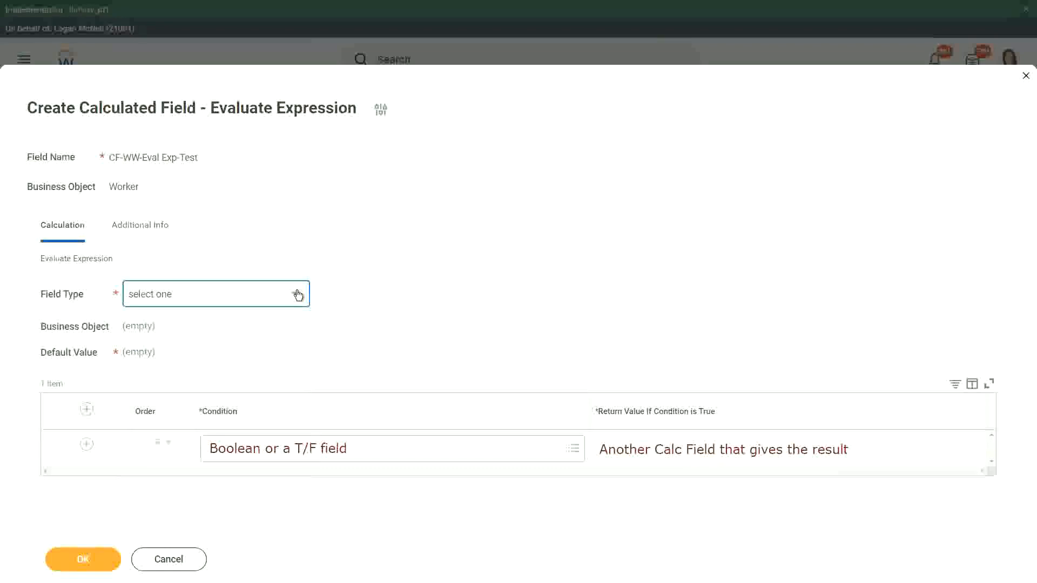
click(298, 294)
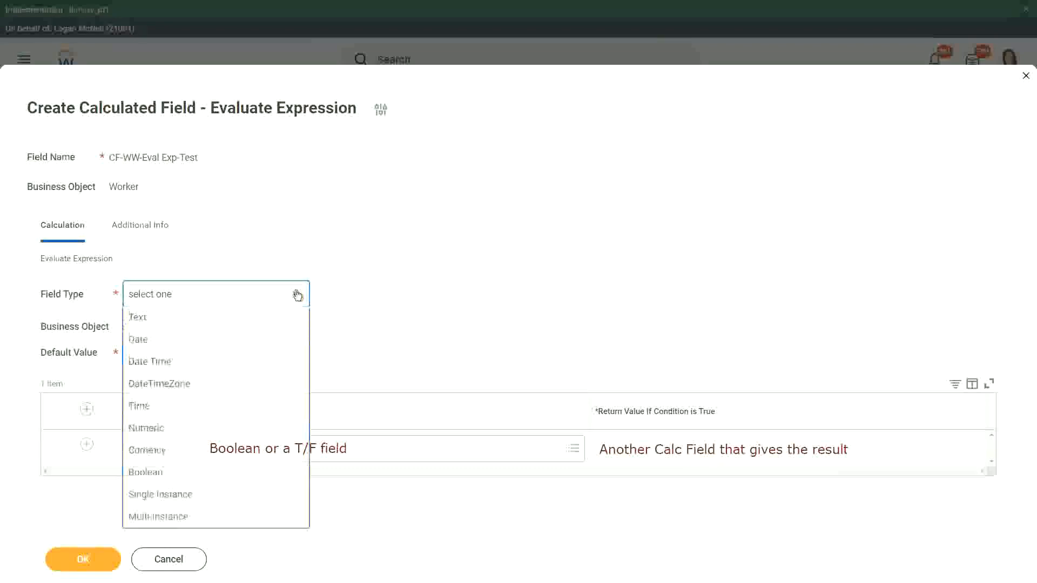
click(142, 340)
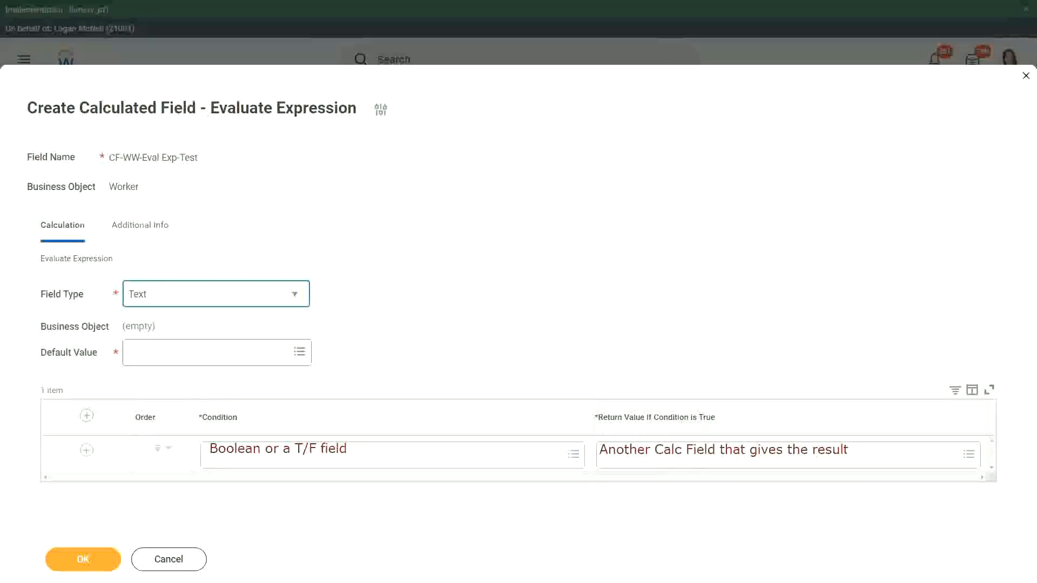
Annotate the Default Value field with the on-screen text "Some Default Value" and shift it slightly to fit inside the field
click(139, 352)
text(S)
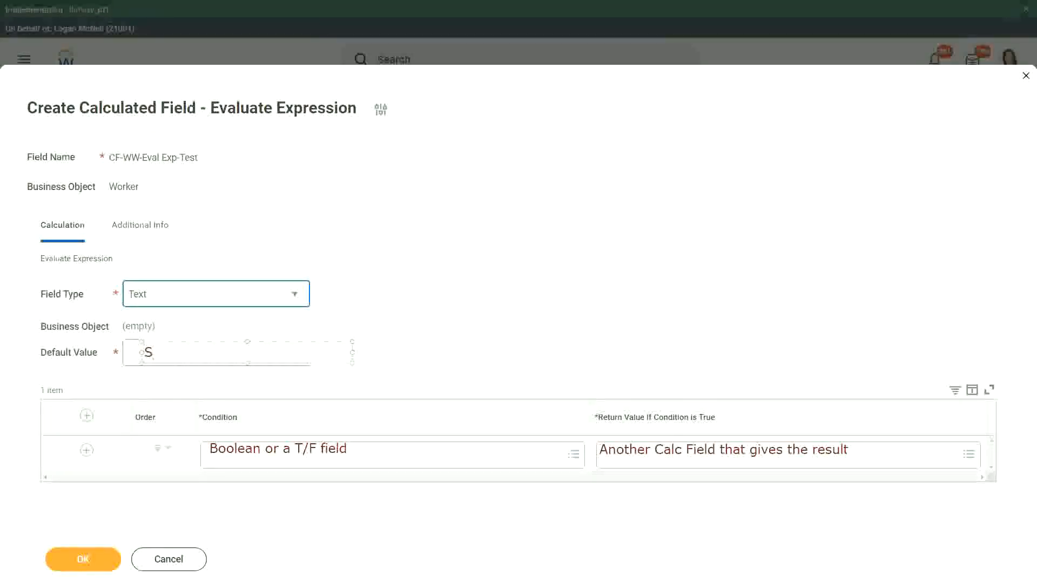
text(ome De)
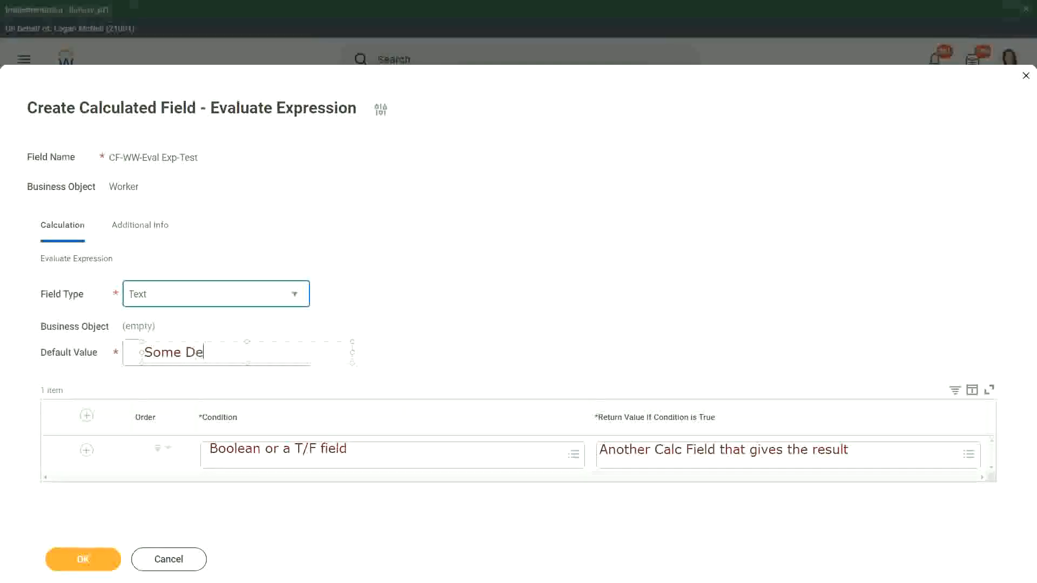
text(fault Value)
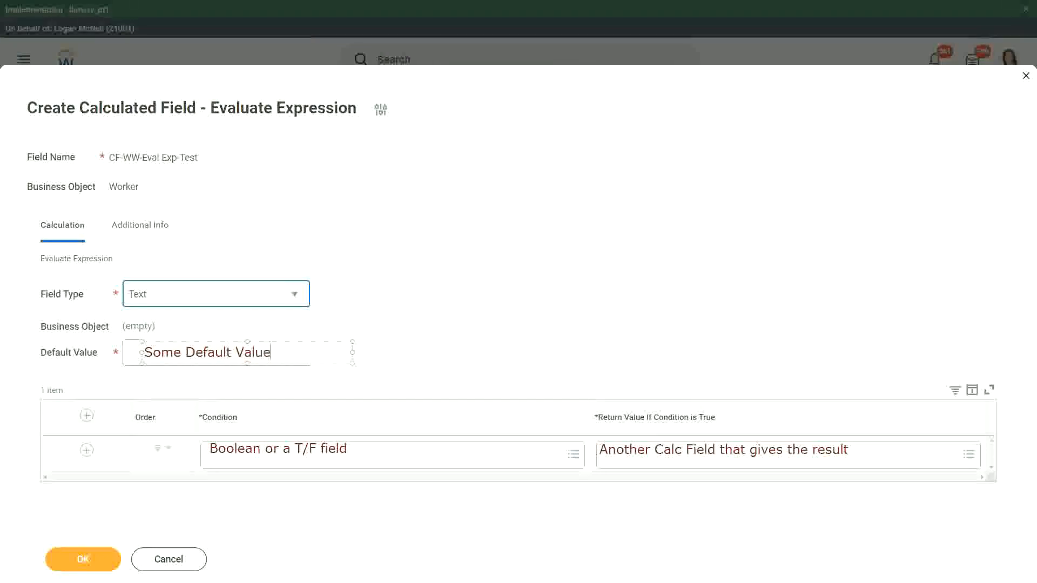
drag(257, 342, 251, 342)
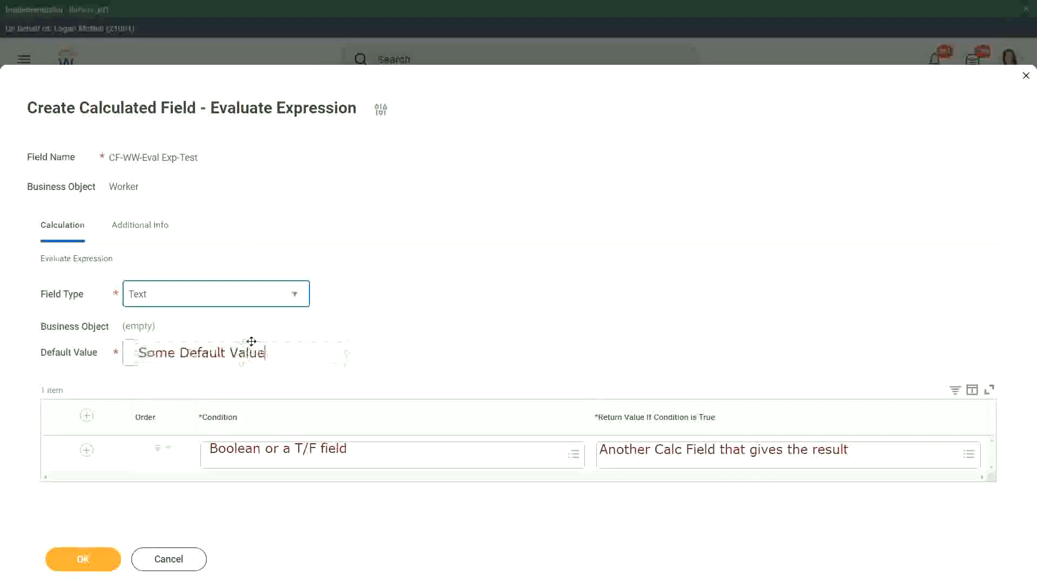
click(429, 342)
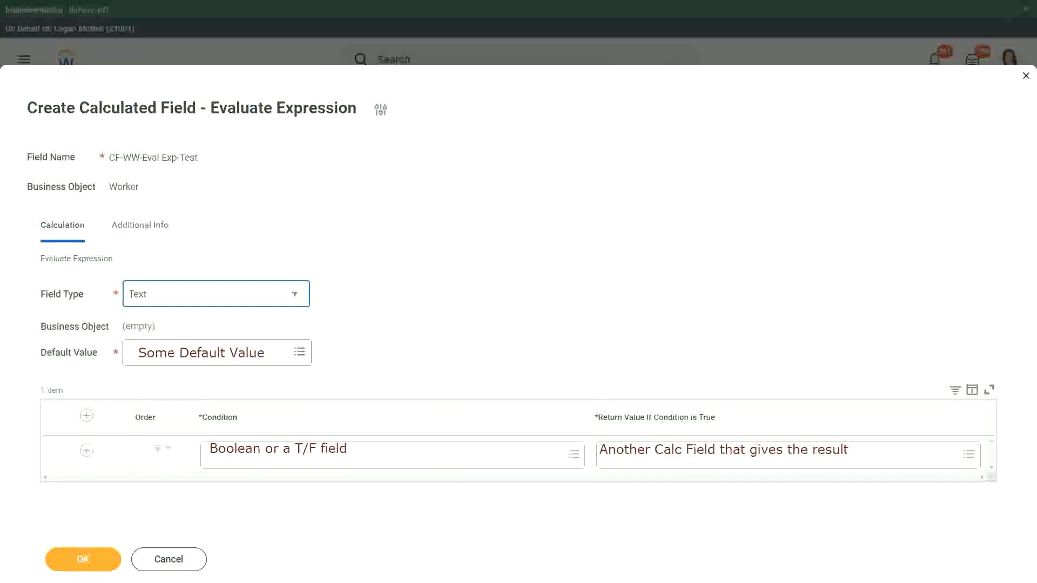
Replace the Return Value If Condition is True annotation with "Type in the value that you want in the output", widening its text box to one line
click(678, 449)
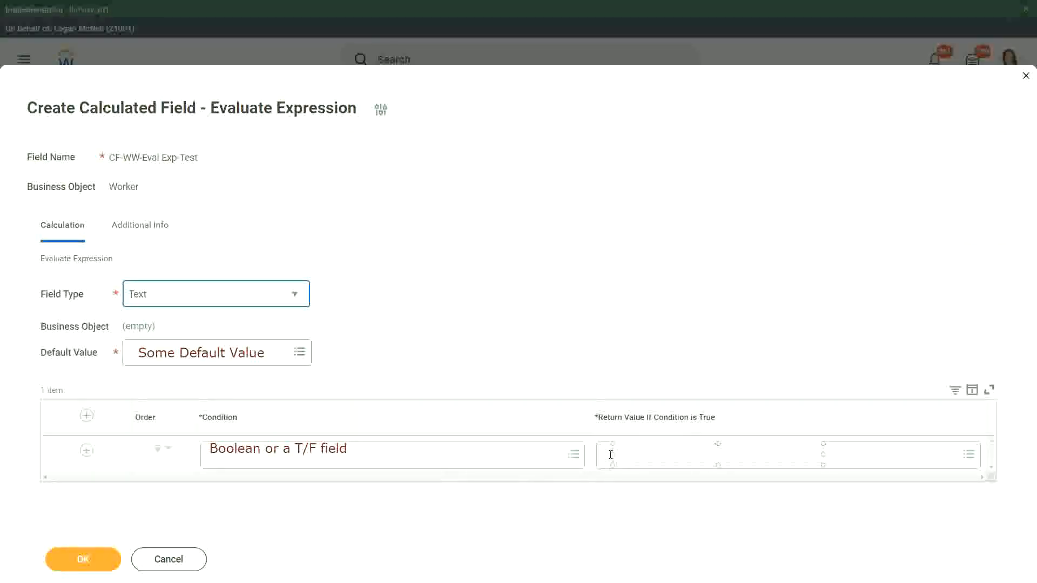
text(Type in the value that you )
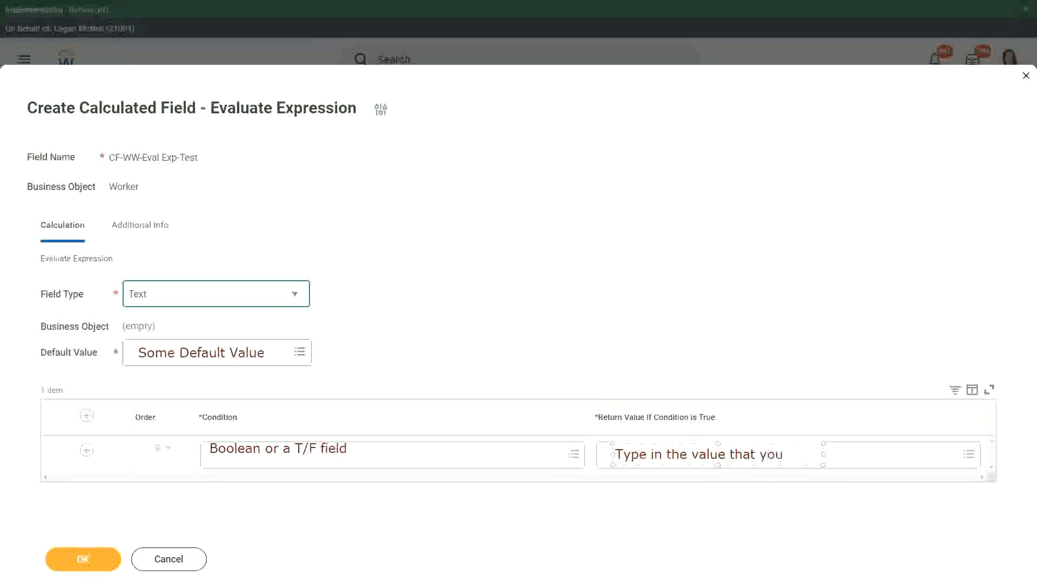
text(want in the o)
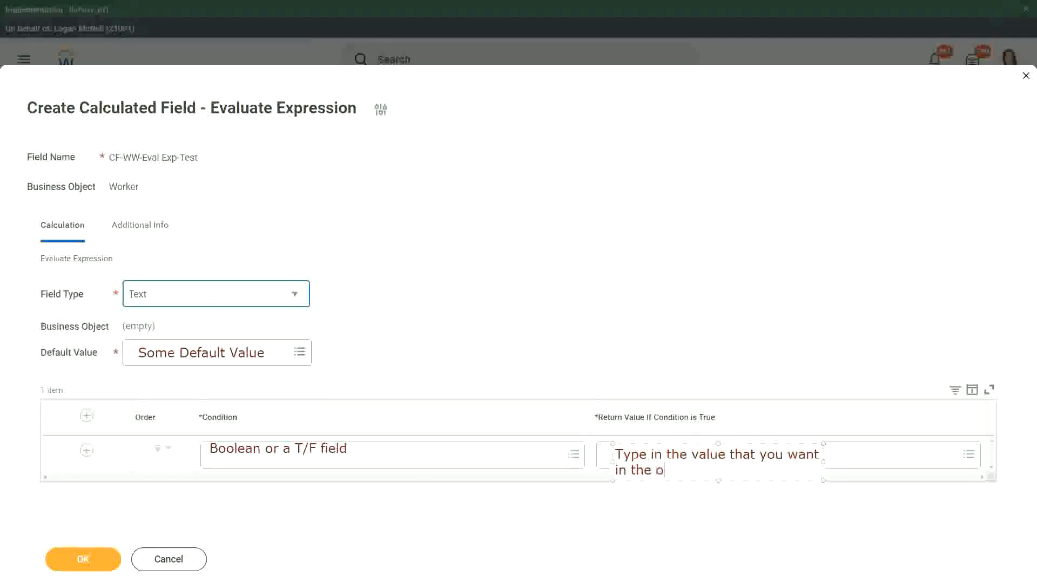
text(utput)
drag(824, 461, 948, 454)
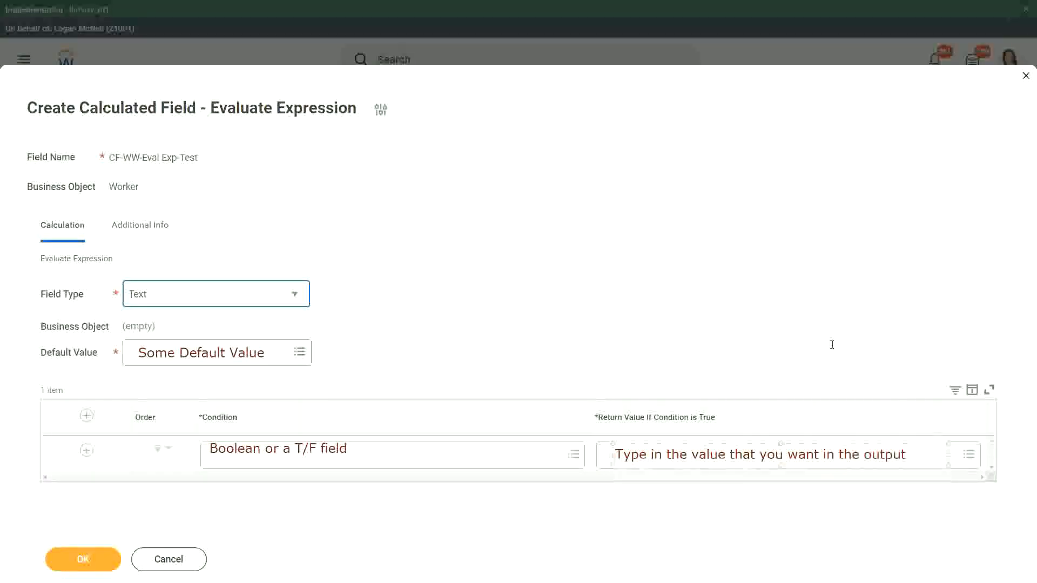
click(814, 325)
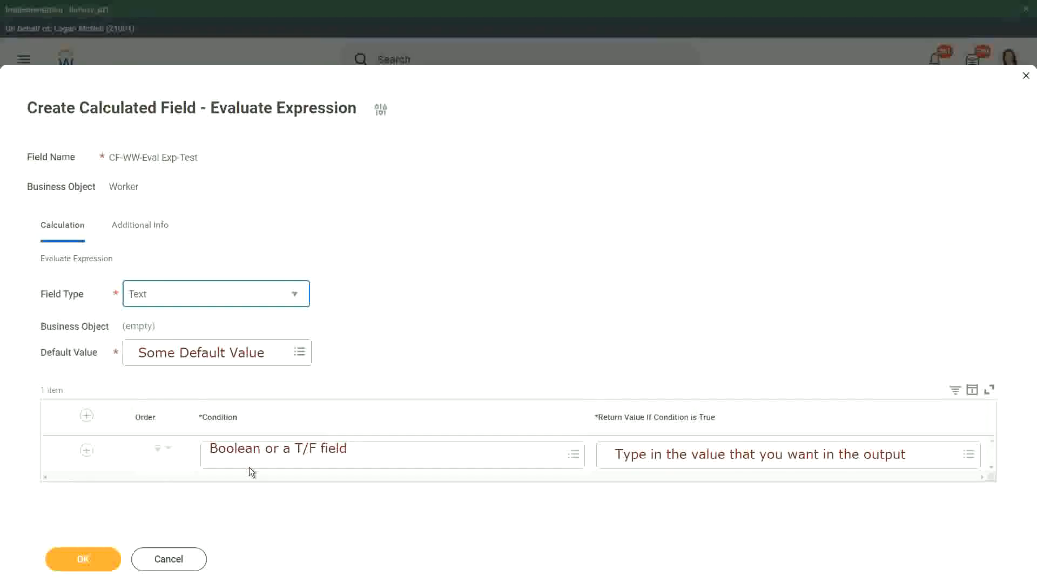
Cancel creating the Evaluate Expression calculated field, discard its changes, and dismiss the Implementation environment banner
click(171, 562)
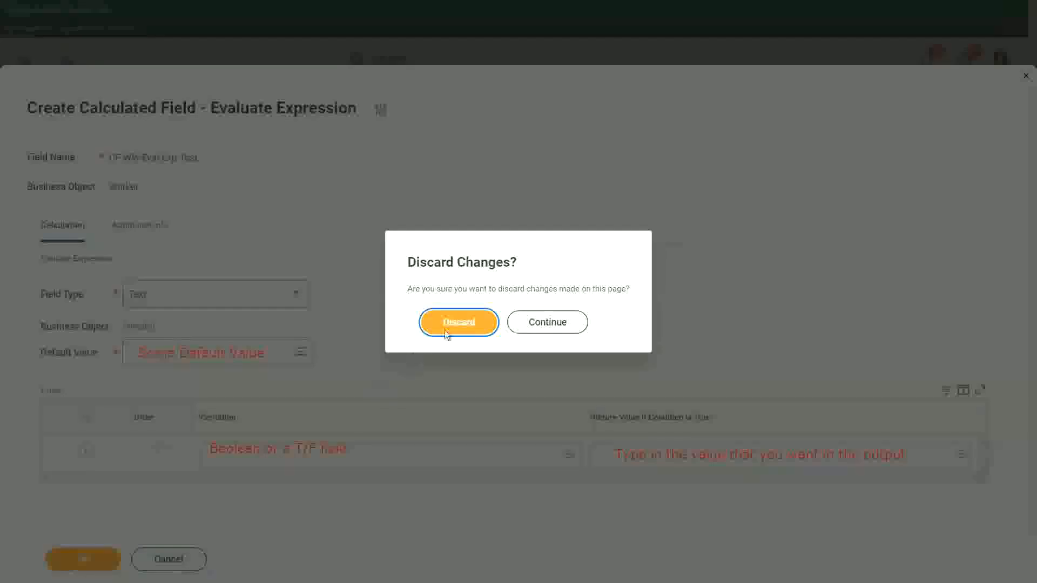
click(465, 323)
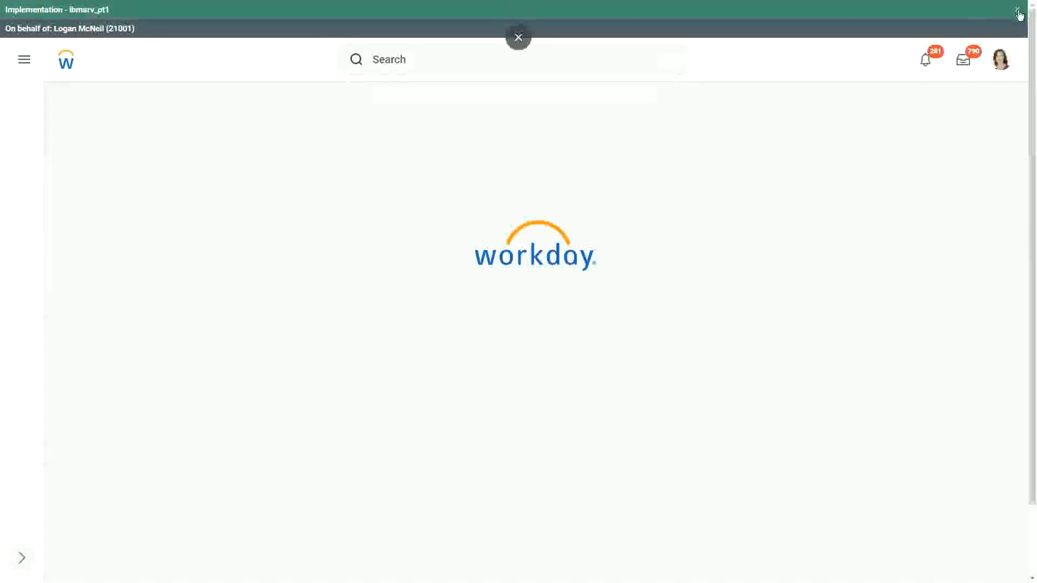
click(1017, 12)
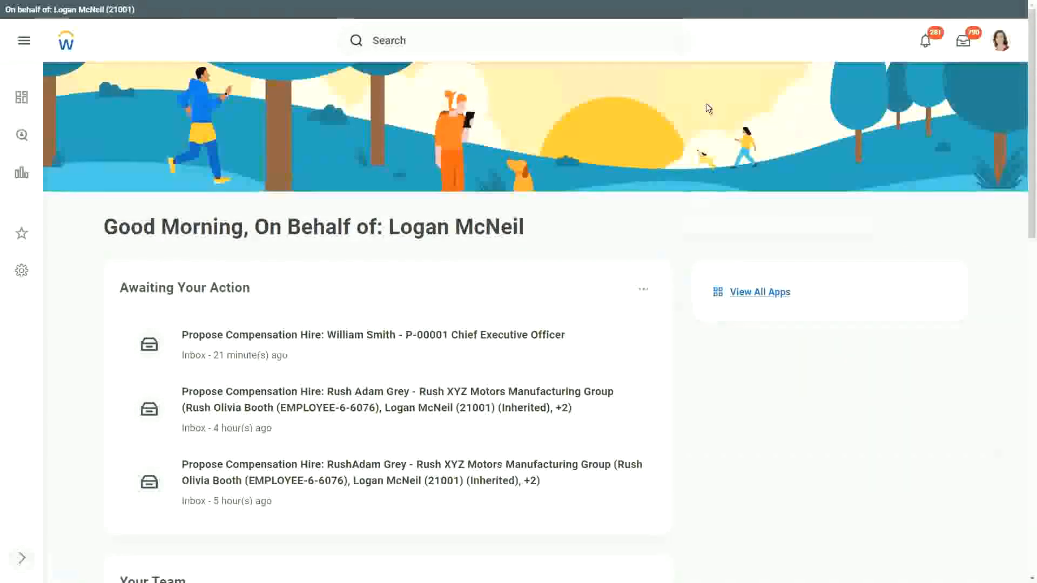
key(F11)
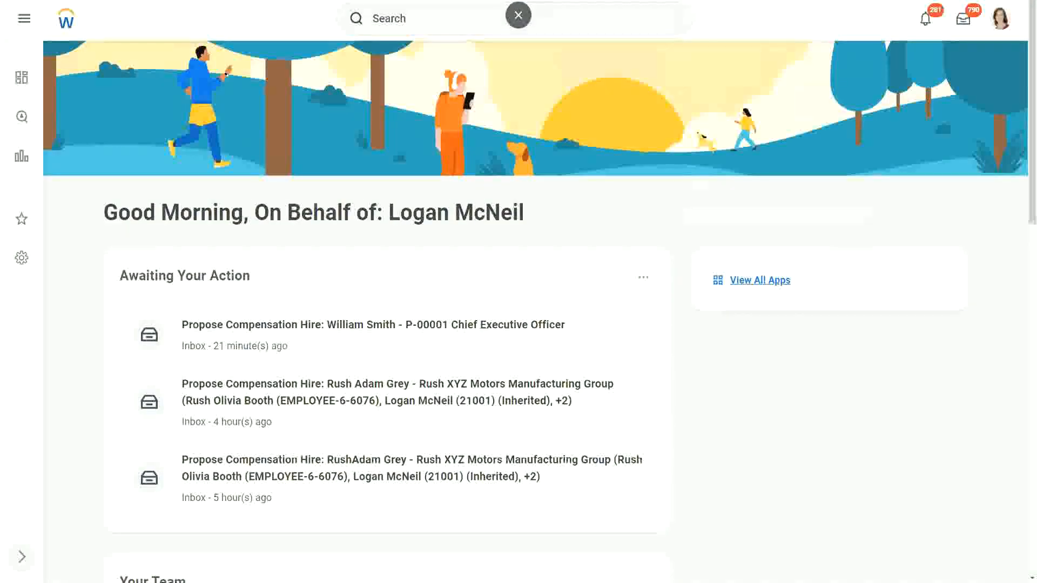